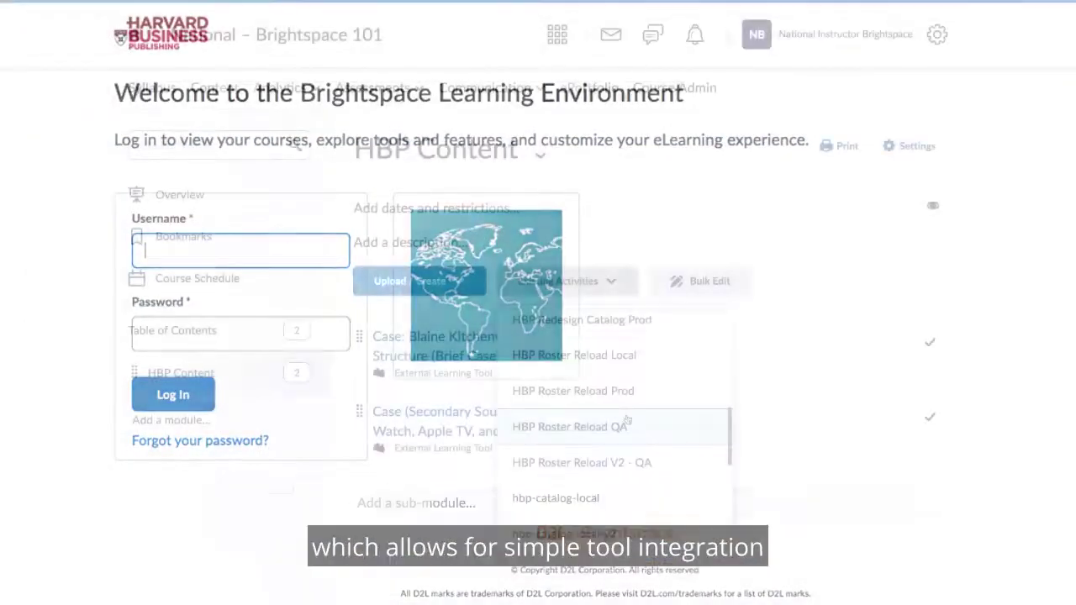
Launch the HBP-Picker-Test activity for the HBP Content module and browse the items in the HBP catalog
{"action": "scroll", "coordinate": [627, 421], "scroll_direction": "down", "scroll_amount": 2}
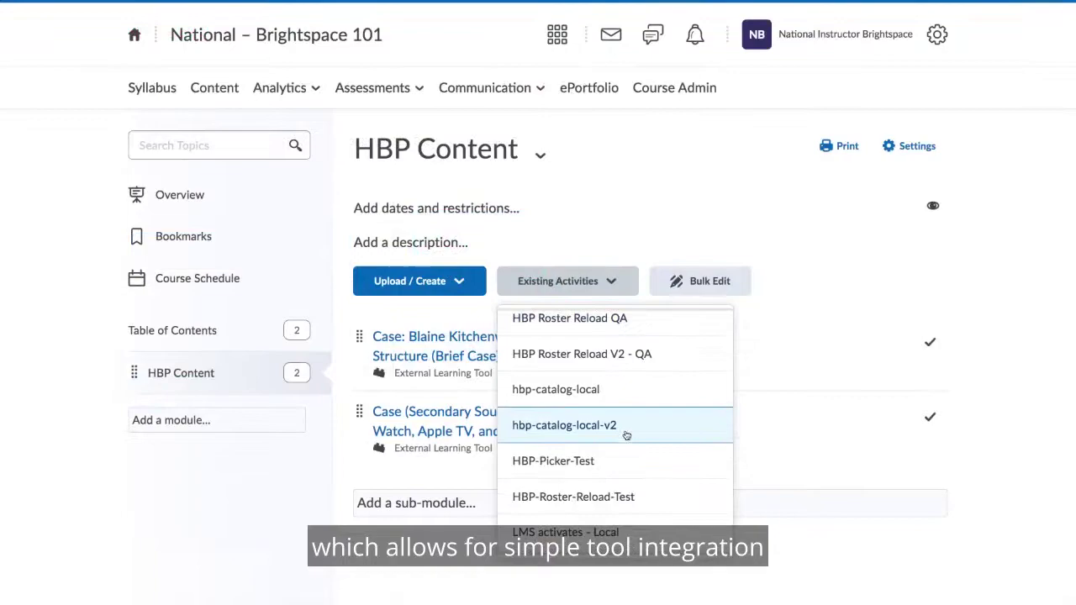
{"action": "left_click", "coordinate": [627, 464]}
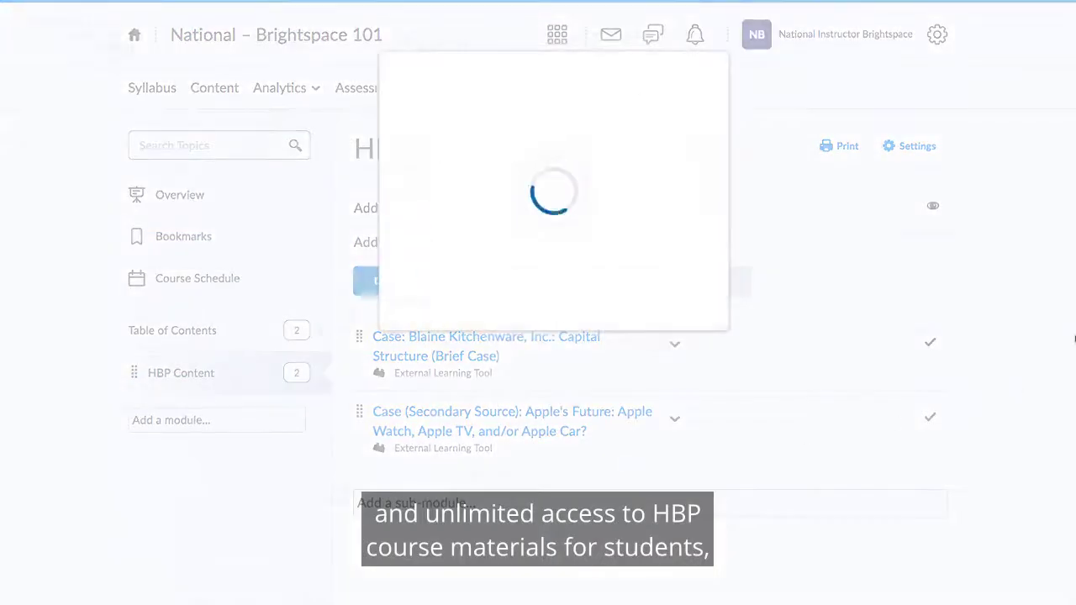
{"action": "scroll", "coordinate": [345, 545], "scroll_direction": "down", "scroll_amount": 3}
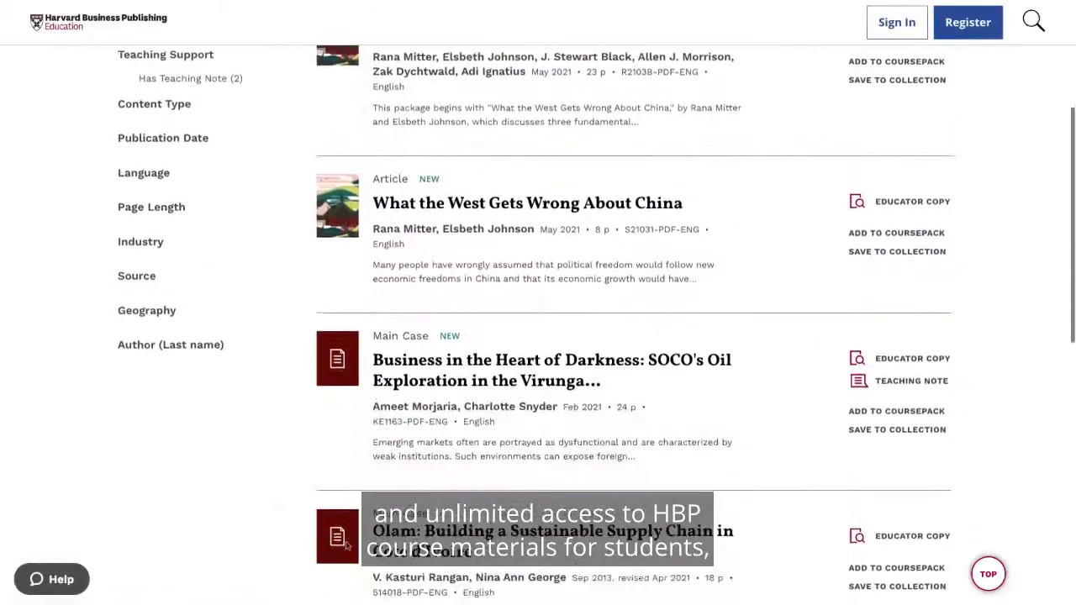
{"action": "scroll", "coordinate": [345, 545], "scroll_direction": "down", "scroll_amount": 4}
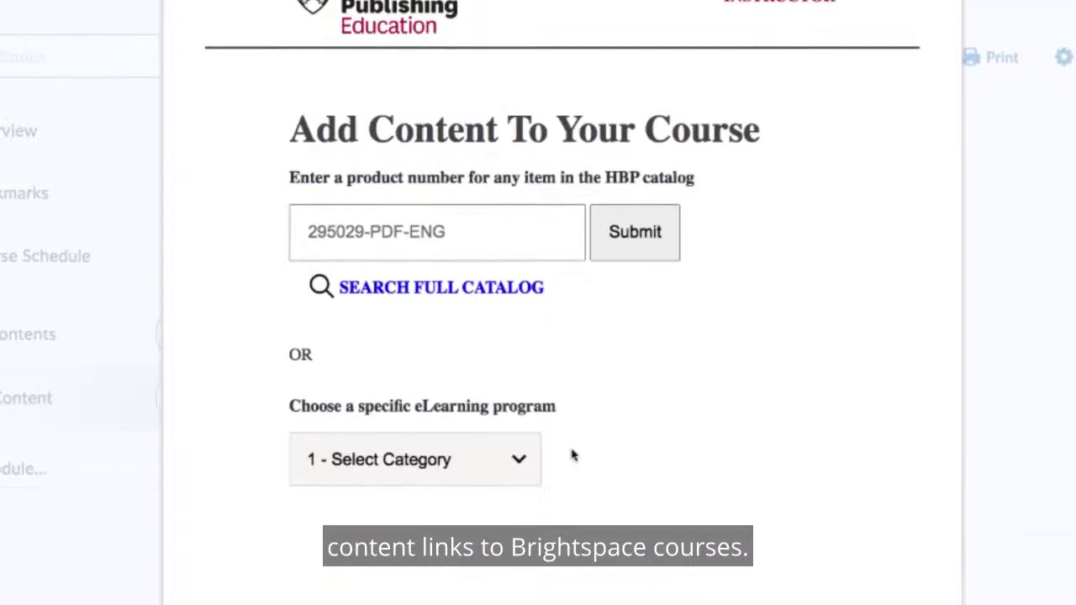
Choose Simulation as the eLearning program category for the content being added to the course
{"action": "left_click", "coordinate": [521, 507]}
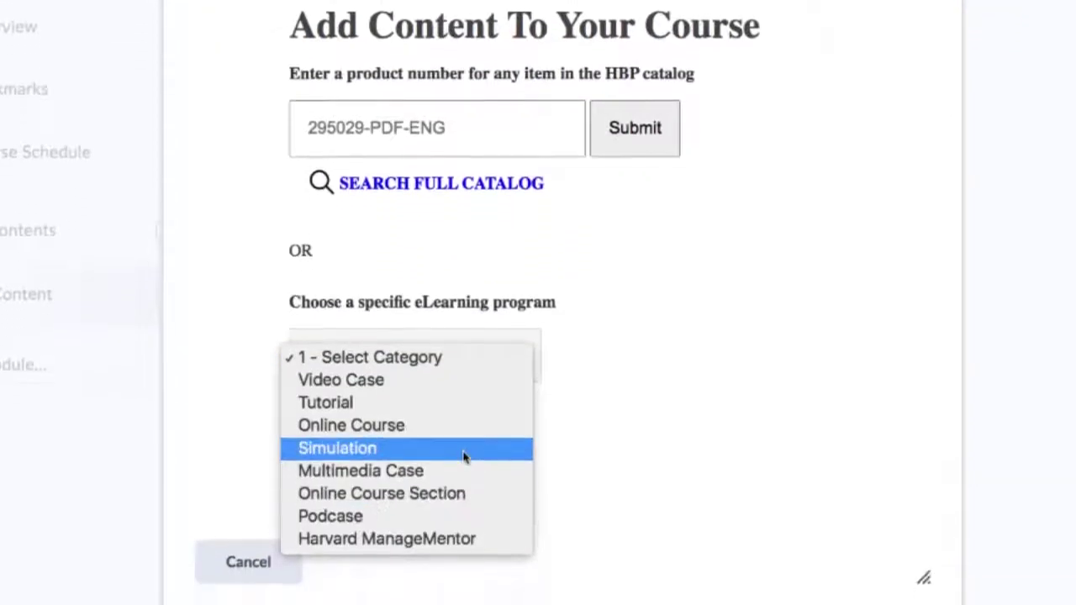
{"action": "left_click", "coordinate": [503, 434]}
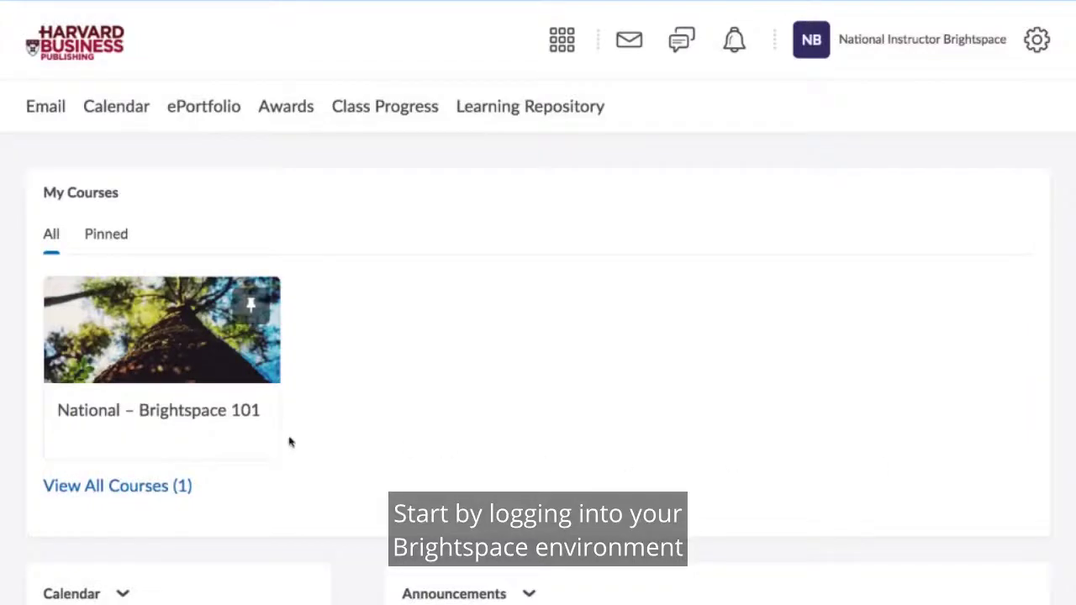
Open the National – Brightspace 101 course and launch the existing activity HBP-Picker-Test in its HBP Content module
{"action": "left_click", "coordinate": [187, 418]}
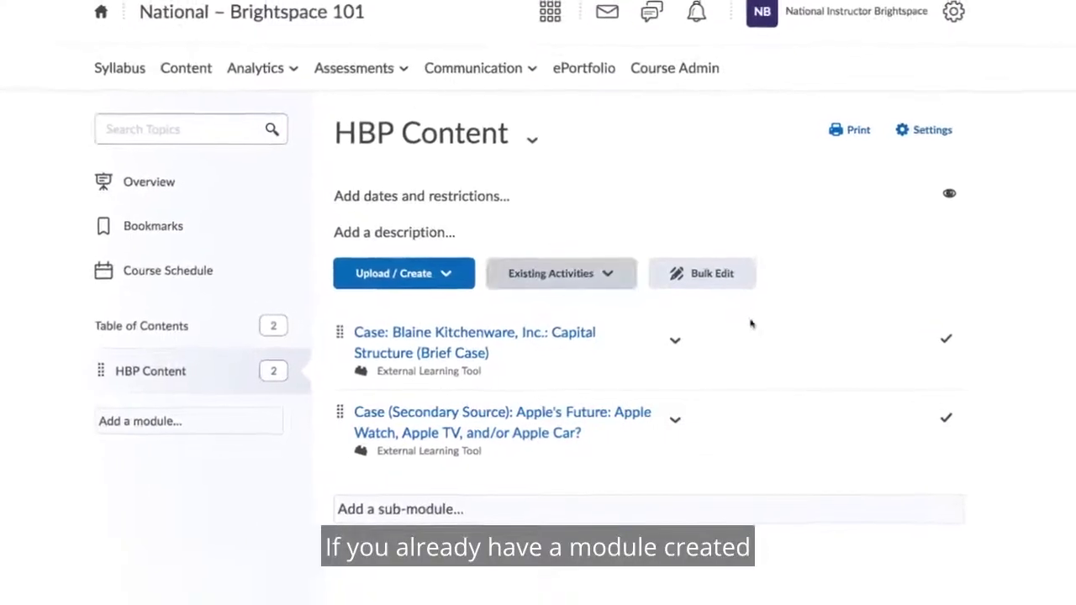
{"action": "left_click", "coordinate": [592, 267]}
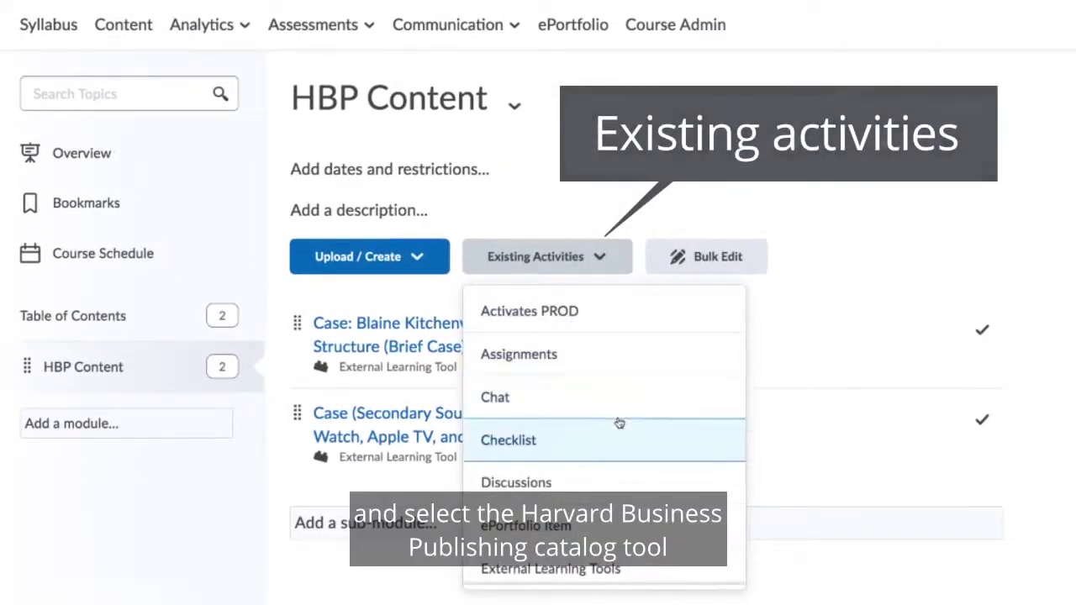
{"action": "scroll", "coordinate": [617, 423], "scroll_direction": "down", "scroll_amount": 2}
{"action": "scroll", "coordinate": [619, 423], "scroll_direction": "down", "scroll_amount": 4}
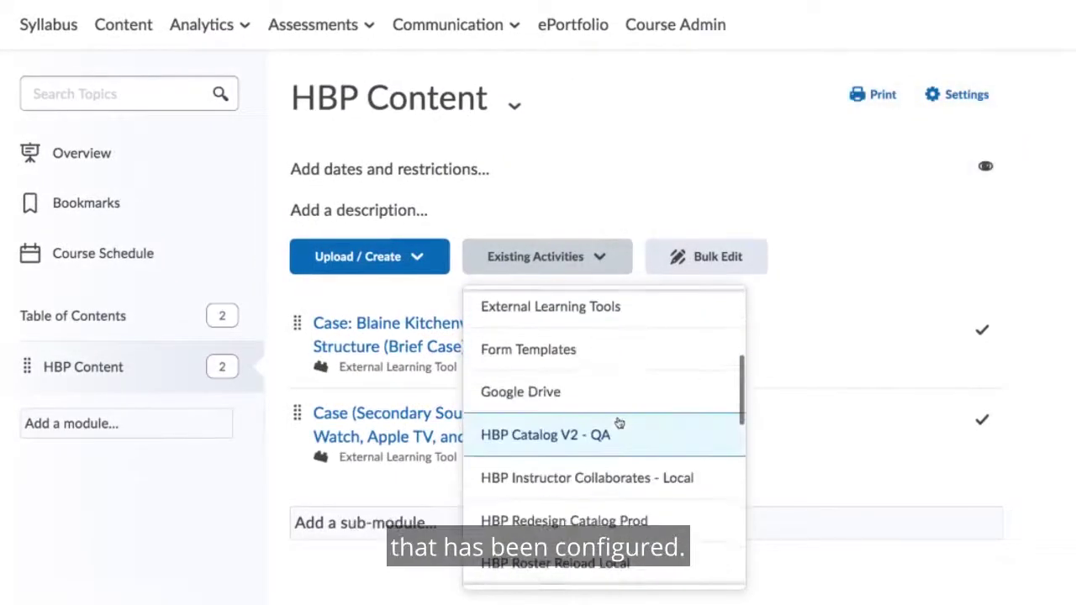
{"action": "scroll", "coordinate": [618, 422], "scroll_direction": "down", "scroll_amount": 3}
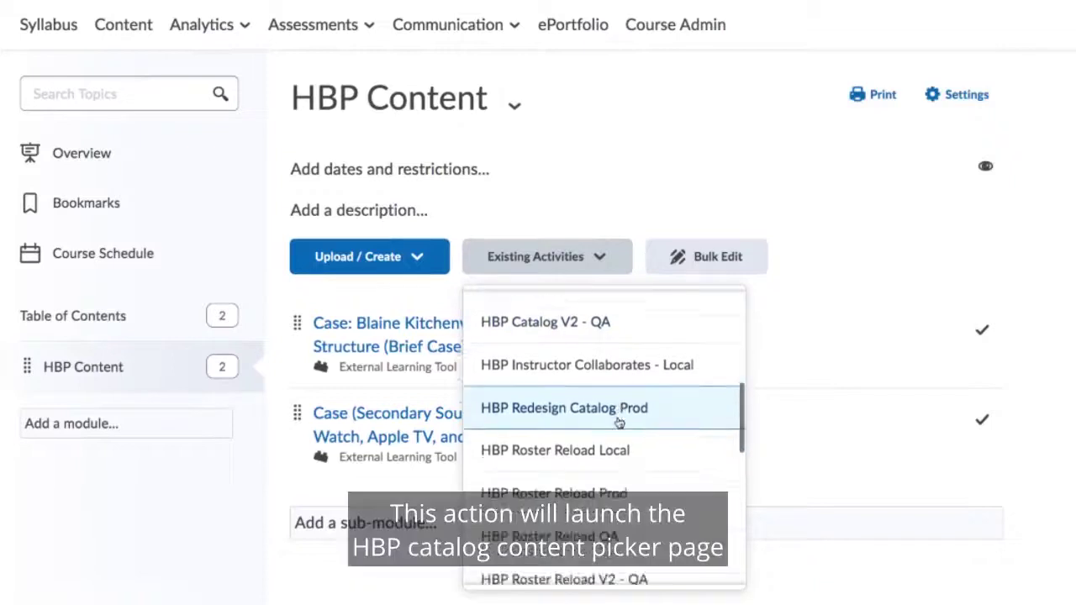
{"action": "scroll", "coordinate": [618, 423], "scroll_direction": "down", "scroll_amount": 3}
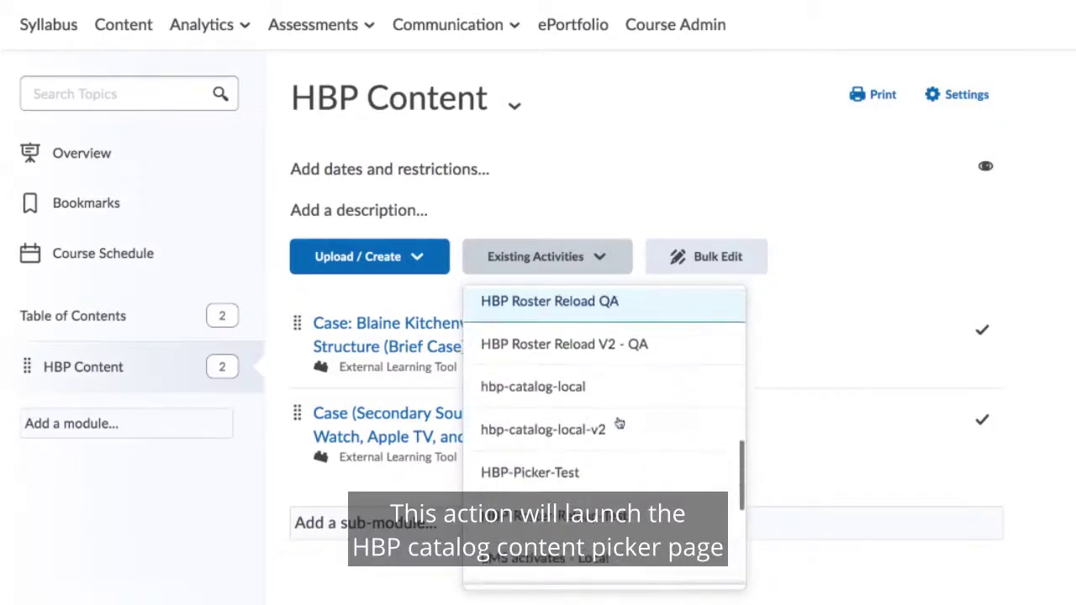
{"action": "left_click", "coordinate": [620, 475]}
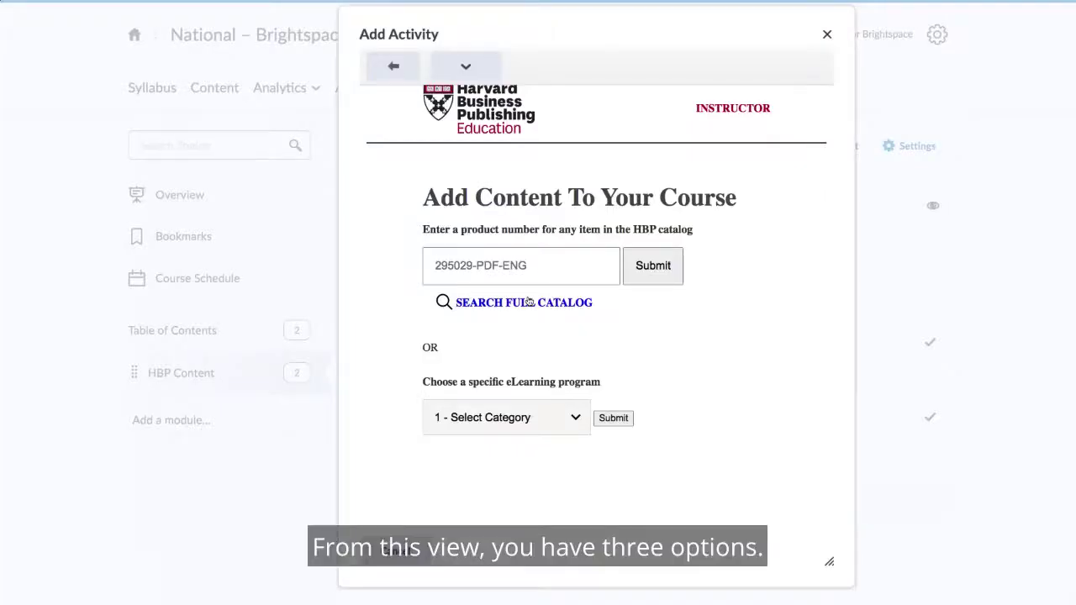
Enter 716401-PDF-ENG as the product number of the HBP content to add
{"action": "type", "text": "716401-"}
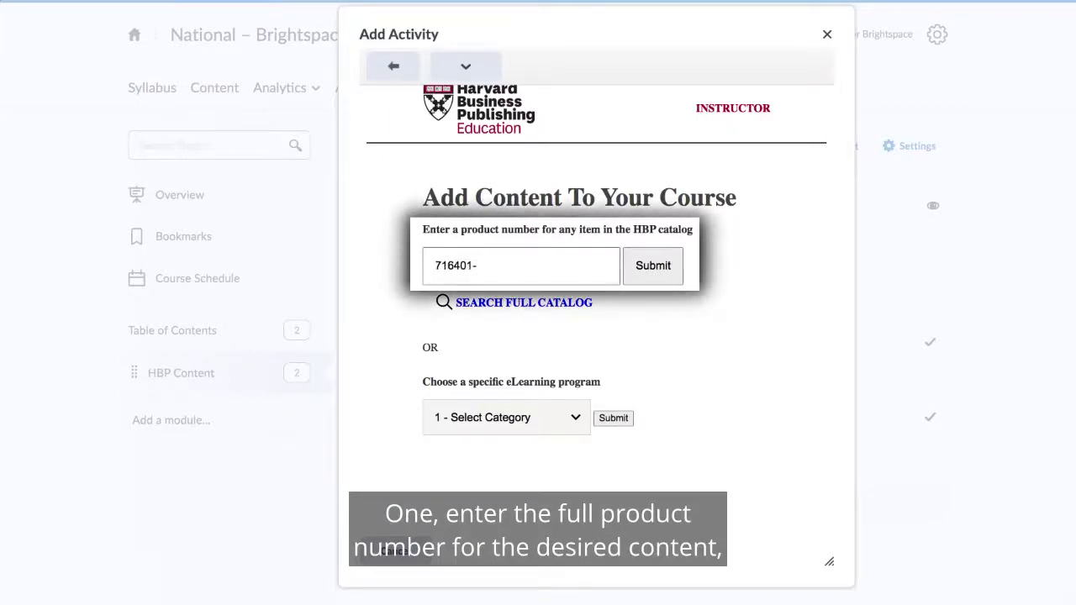
{"action": "type", "text": "PDF-ENG"}
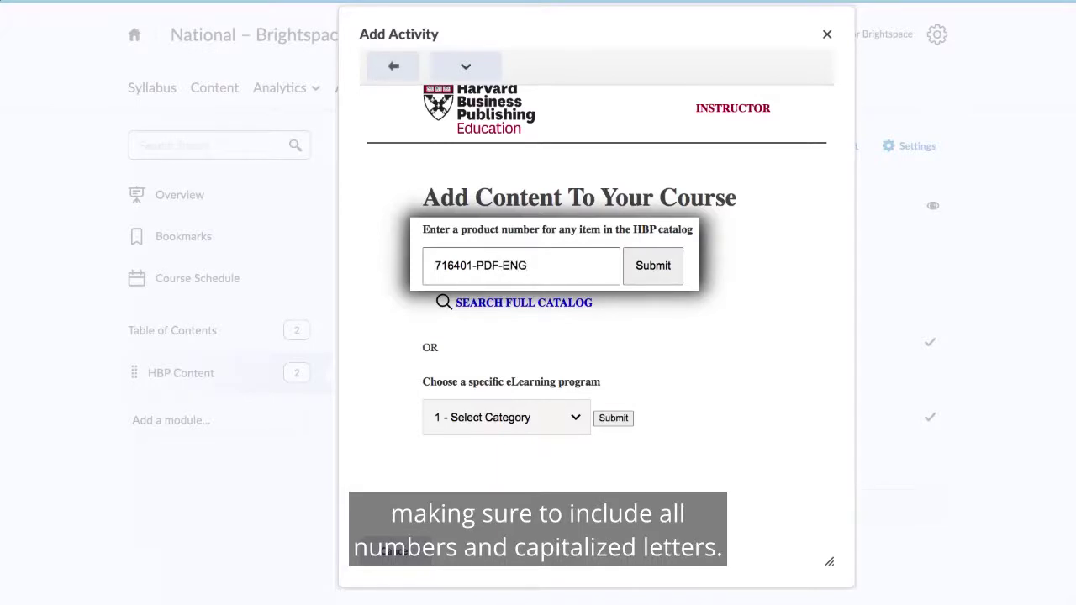
Open the full HBP catalog and search it for Data Analytics, viewing all results
{"action": "left_click", "coordinate": [528, 308]}
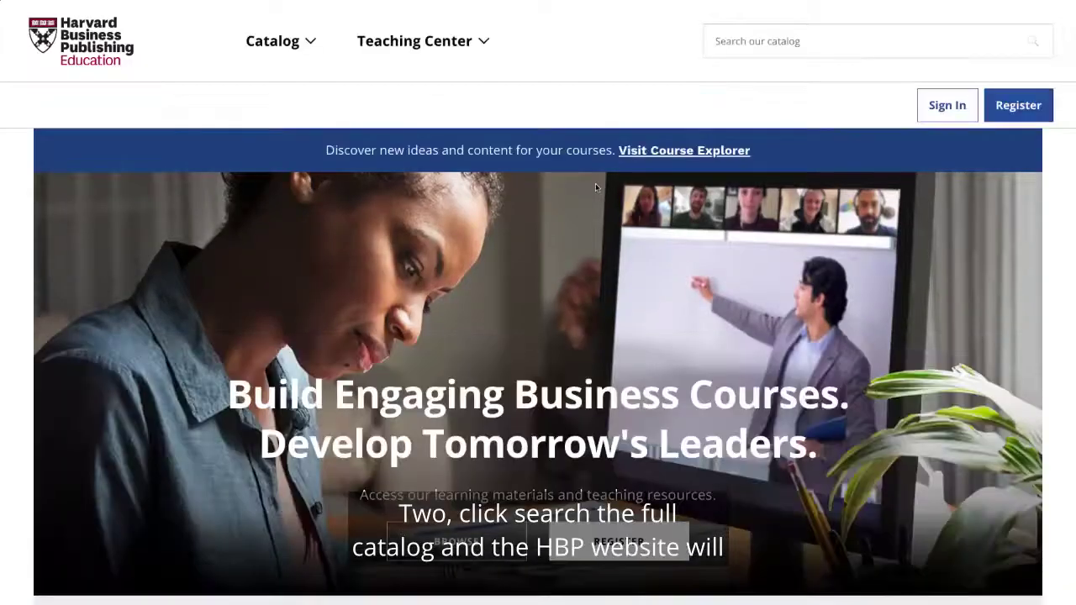
{"action": "type", "text": "Data Analytics"}
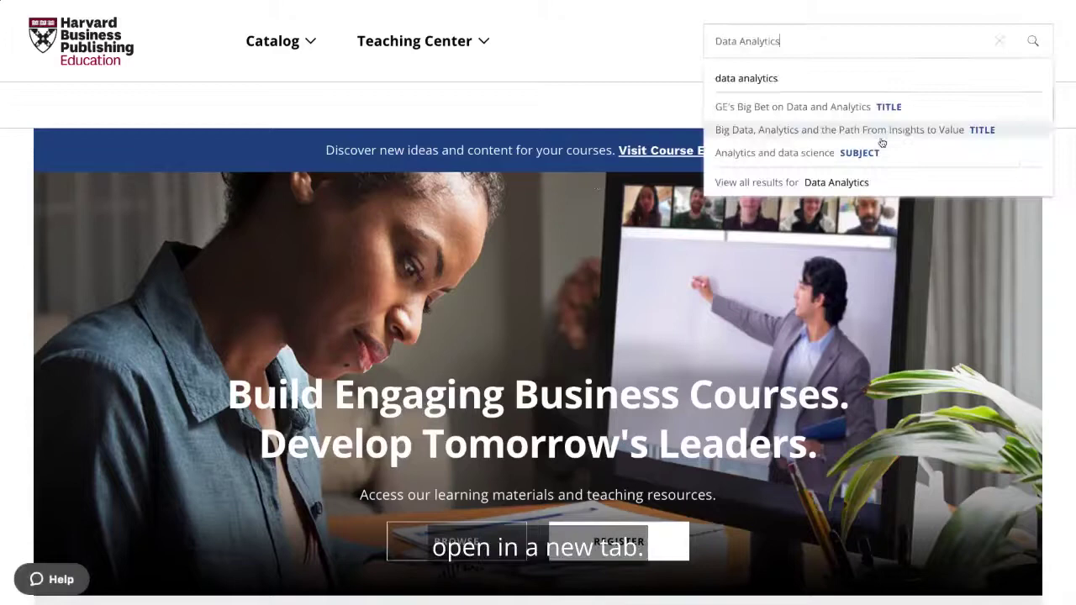
{"action": "left_click", "coordinate": [860, 186]}
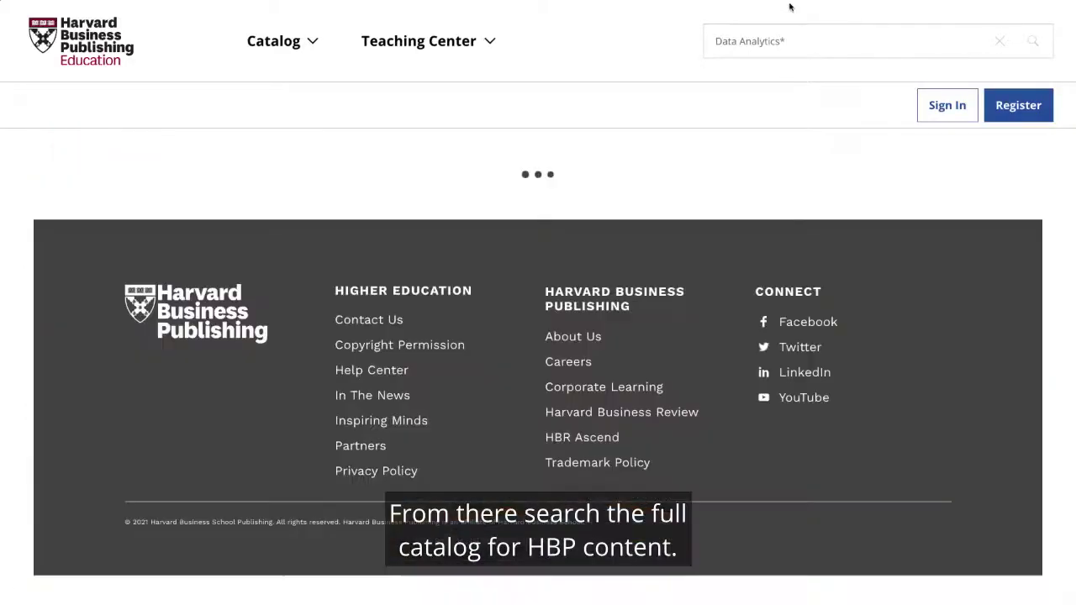
{"action": "scroll", "coordinate": [1038, 322], "scroll_direction": "down", "scroll_amount": 1}
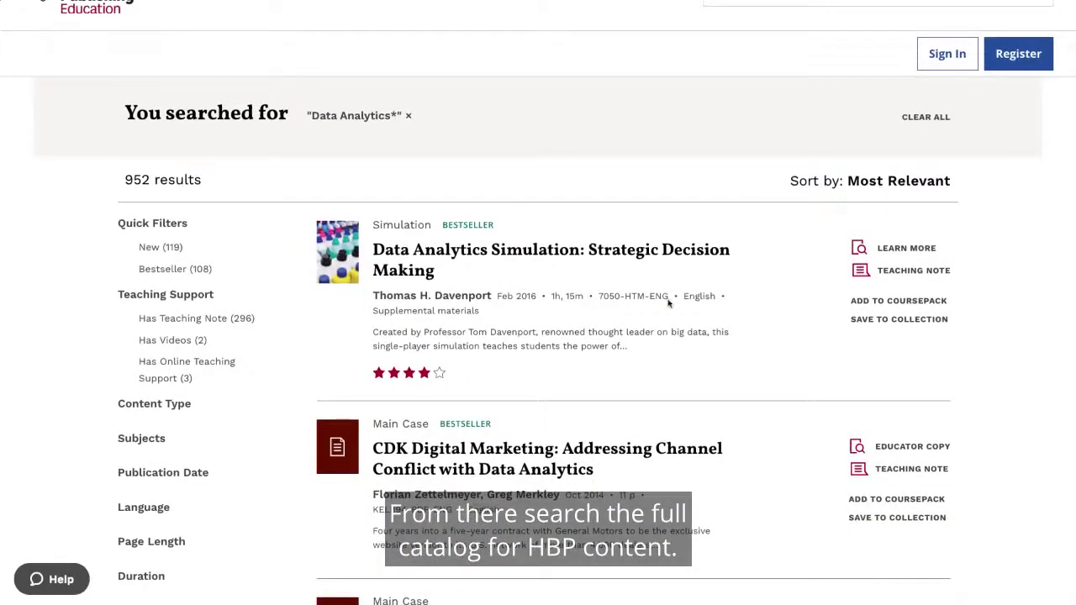
Copy the Data Analytics Simulation's product number 7050-HTM-ENG from the catalog and enter it as the content to add
{"action": "left_click_drag", "start_coordinate": [669, 303], "coordinate": [601, 296]}
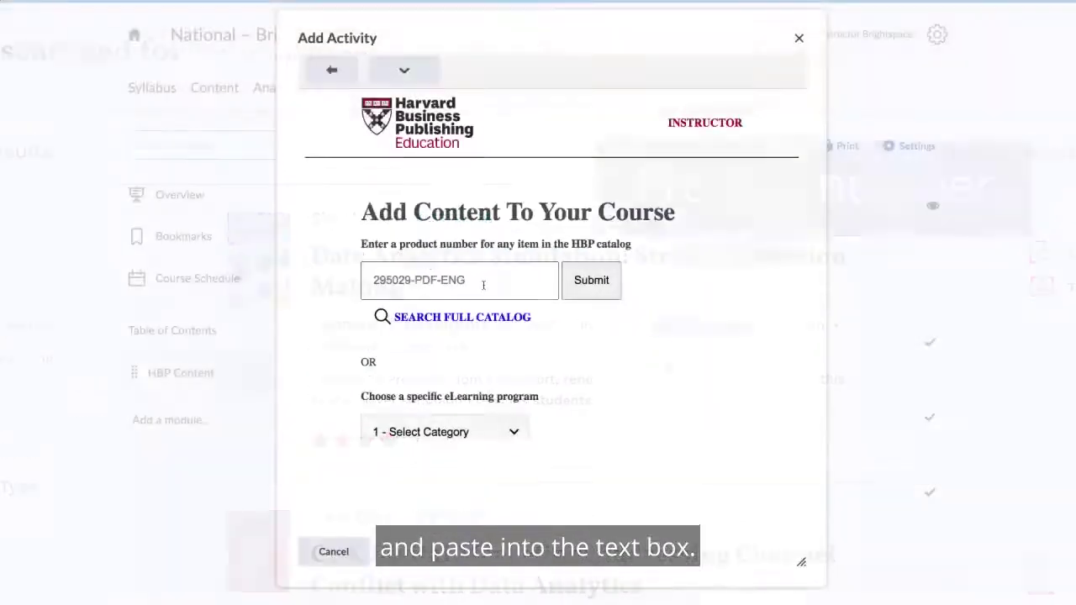
{"action": "type", "text": "7050-HTM-ENG"}
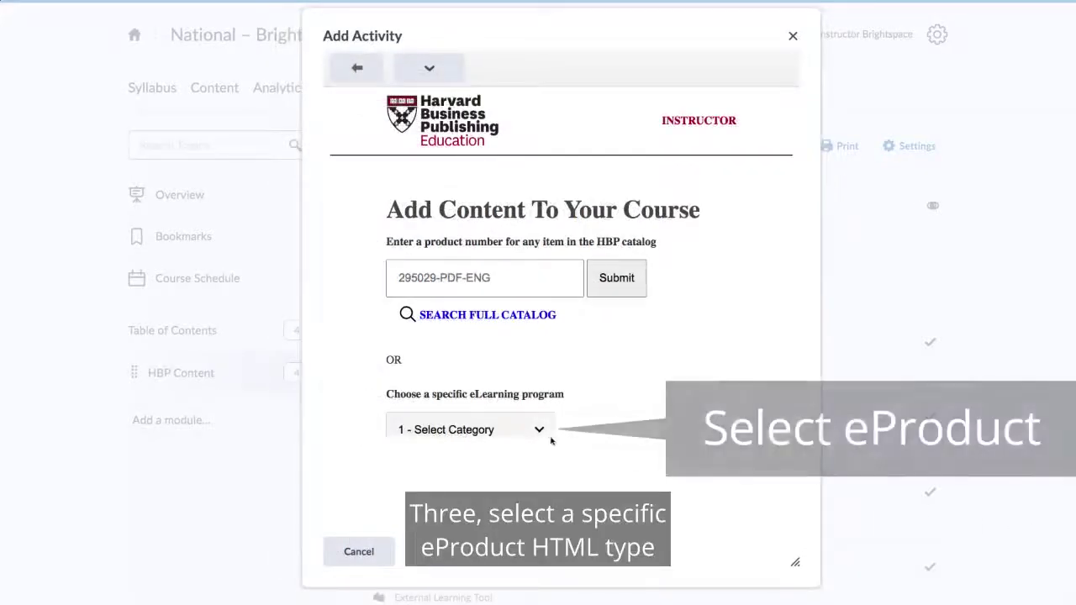
Set the eLearning program category to Simulation and open the list of simulation items
{"action": "left_click", "coordinate": [540, 431]}
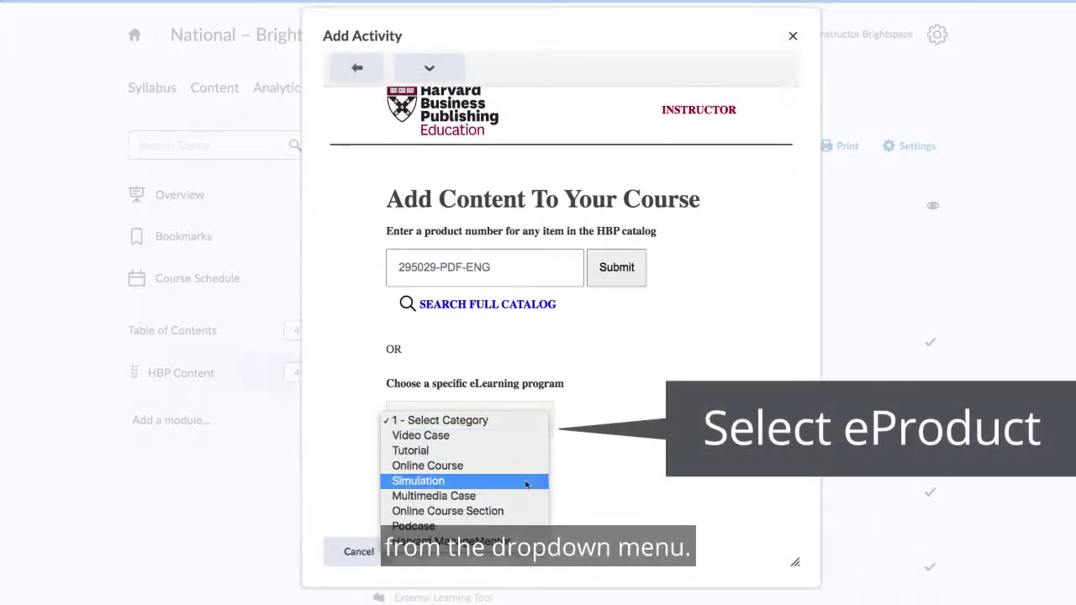
{"action": "left_click", "coordinate": [526, 481]}
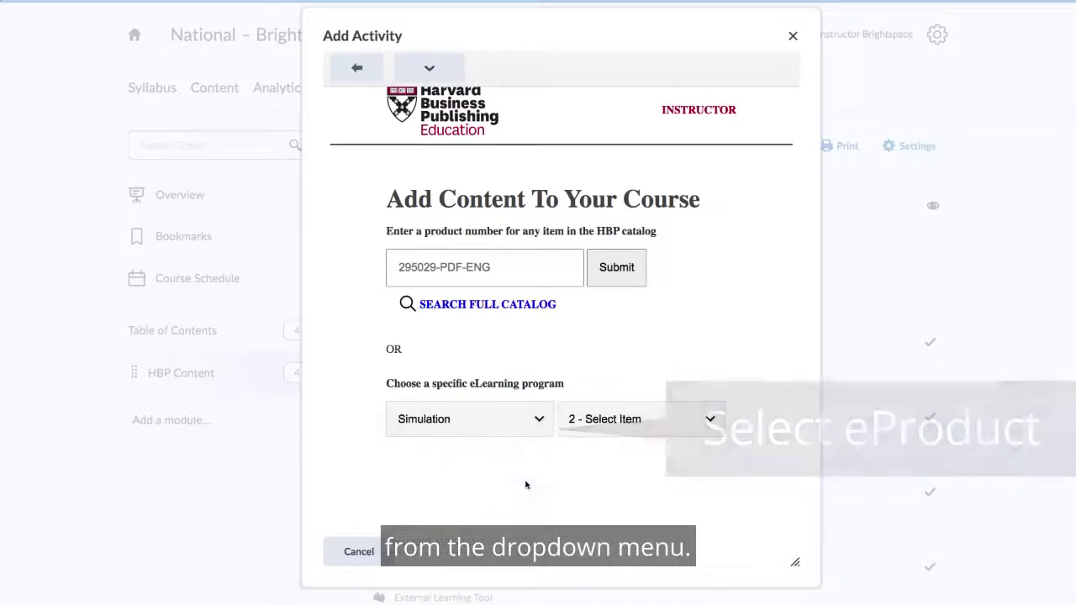
{"action": "left_click", "coordinate": [704, 422]}
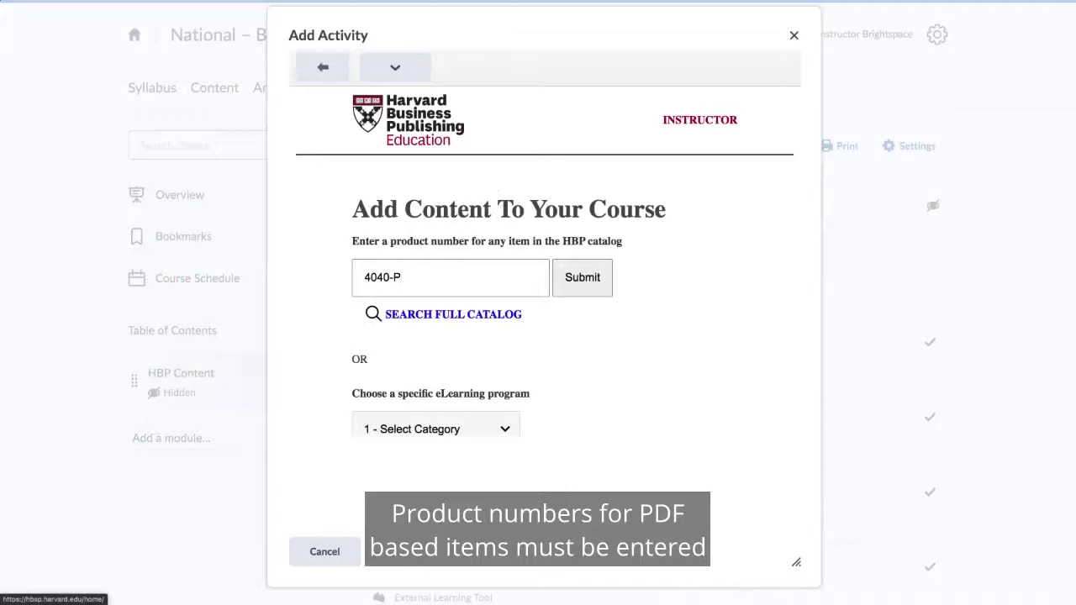
Complete the product number of the PDF-based item as 4040-PDF-ENG
{"action": "type", "text": "-"}
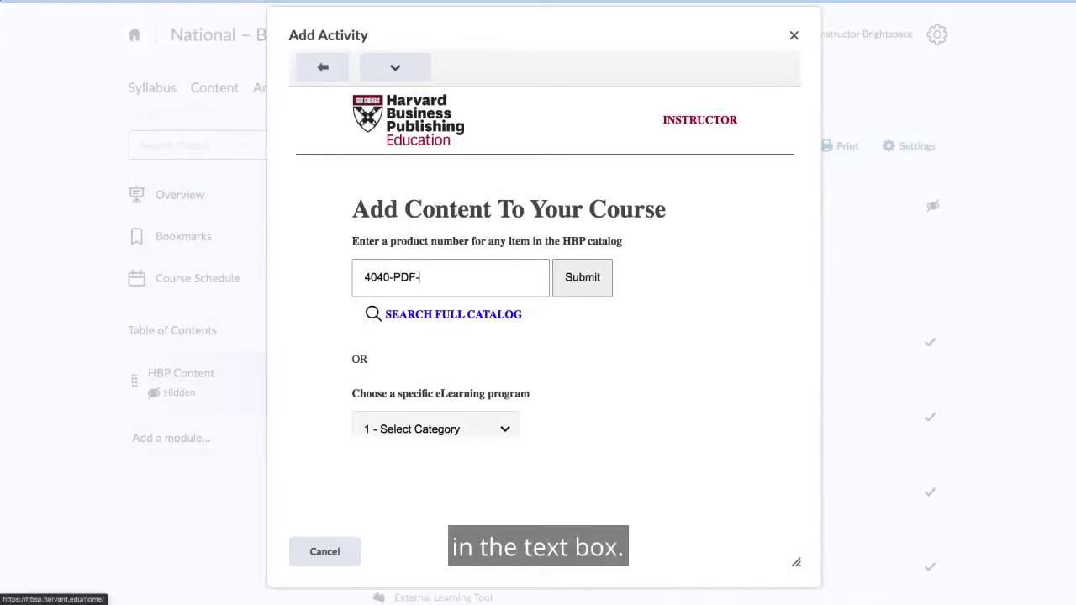
{"action": "type", "text": "ENG"}
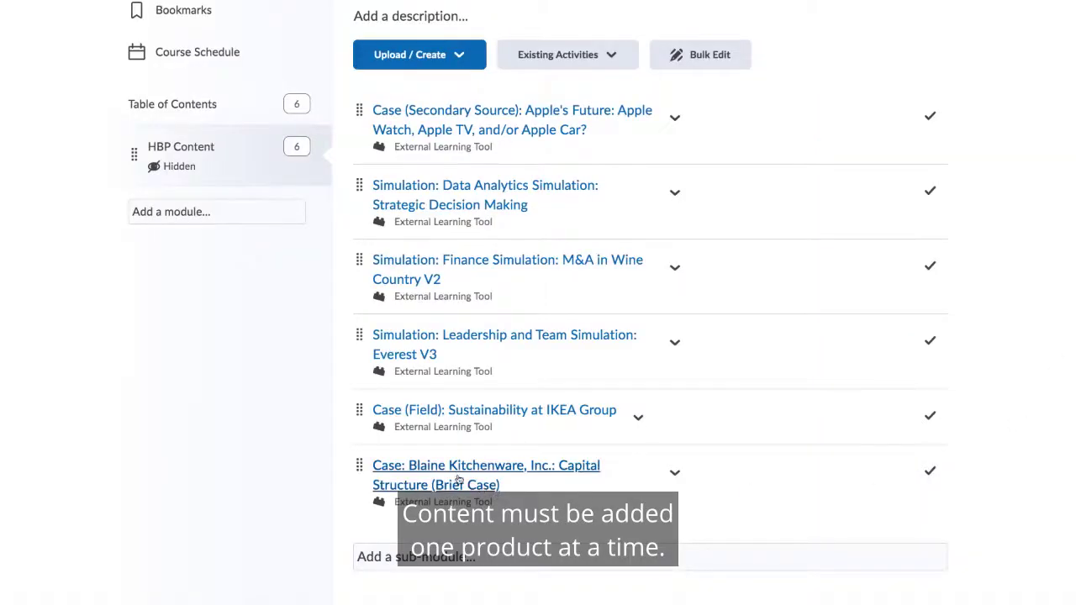
Open the Blaine Kitchenware case document from HBP Content and save it as the PDF 4040-PDF-ENG in the Demo 070121 folder
{"action": "left_click", "coordinate": [462, 479]}
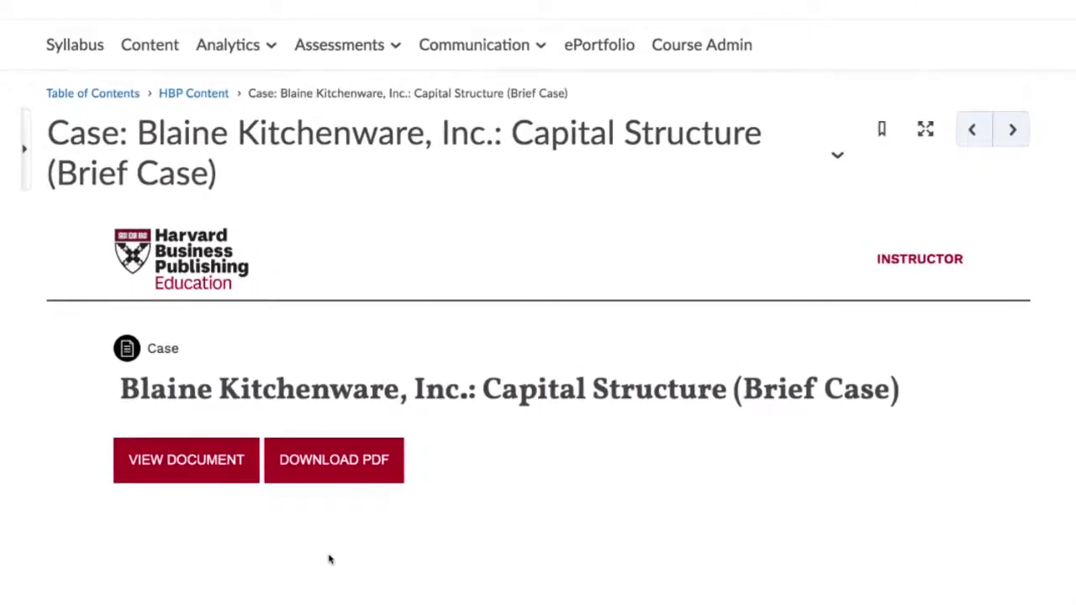
{"action": "left_click", "coordinate": [202, 463]}
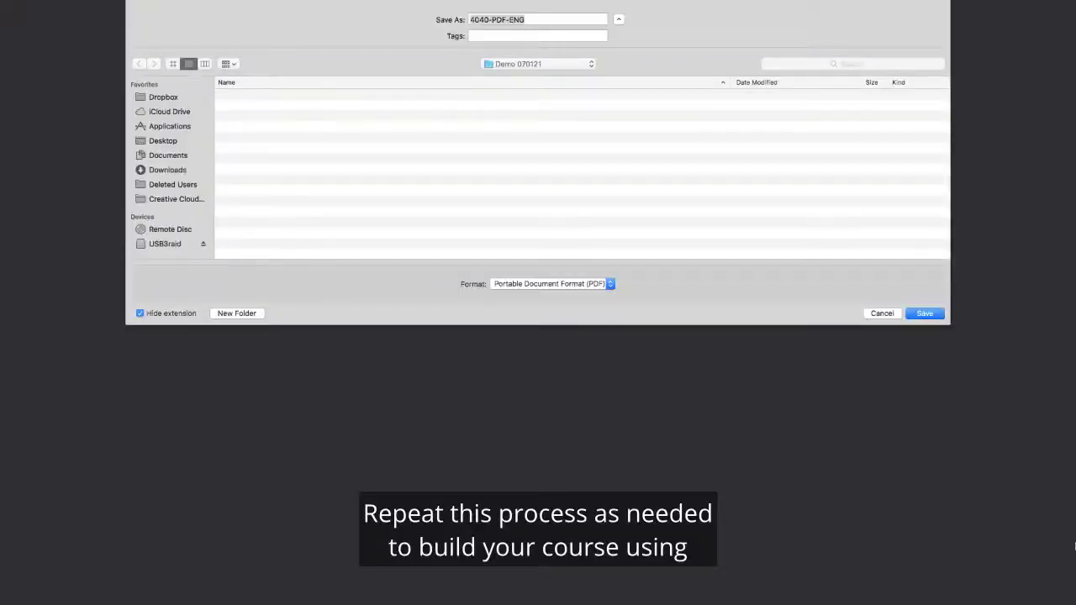
{"action": "left_click", "coordinate": [925, 314]}
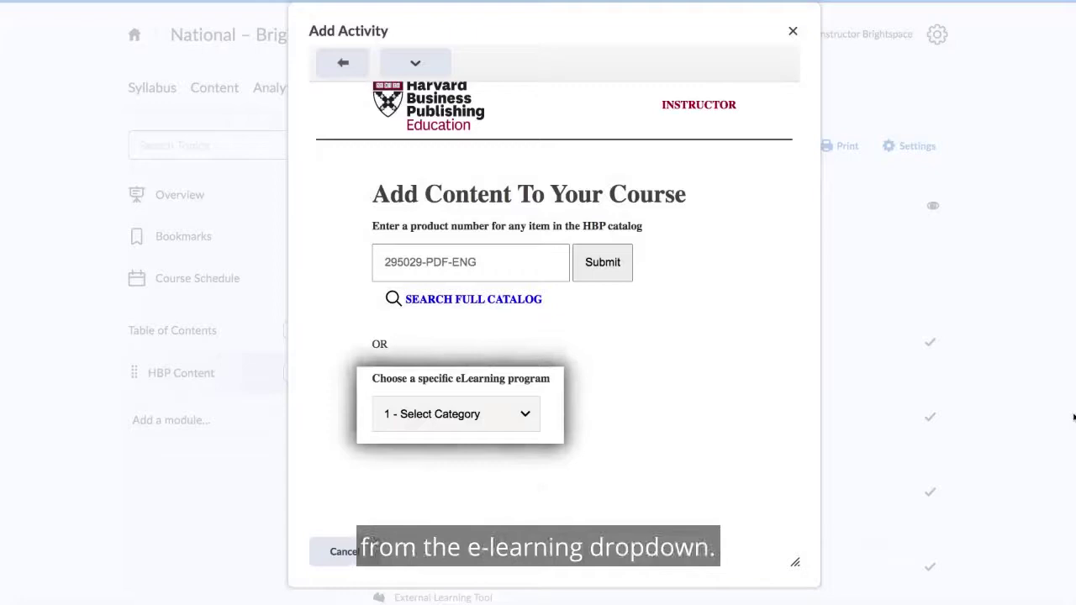
Add the Simulation item Leadership and Team Simulation: Everest V3 to the course as an eLearning program
{"action": "left_click", "coordinate": [487, 390]}
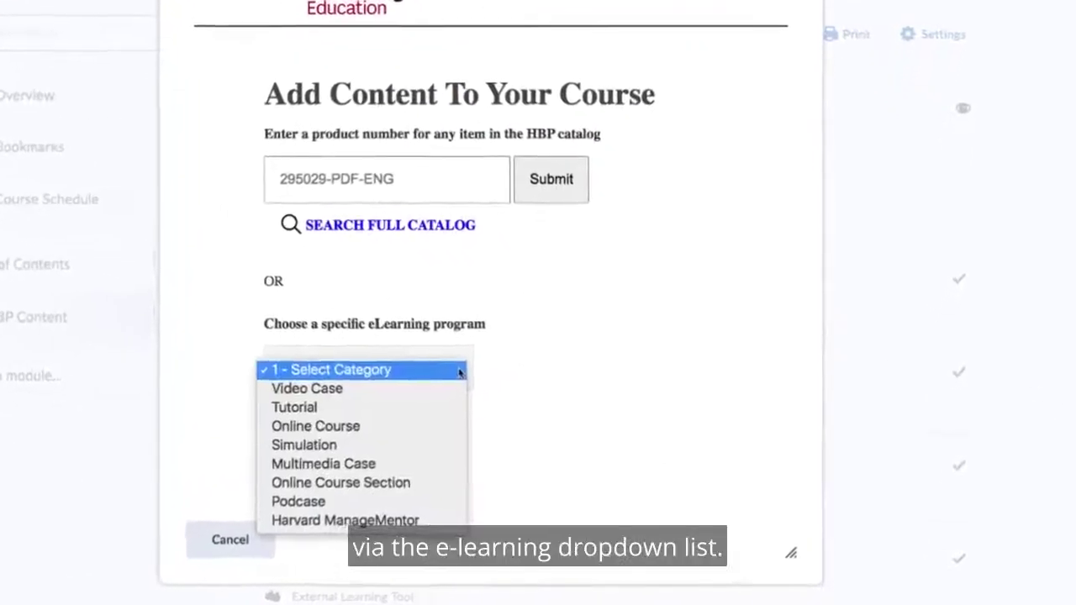
{"action": "left_click", "coordinate": [409, 446]}
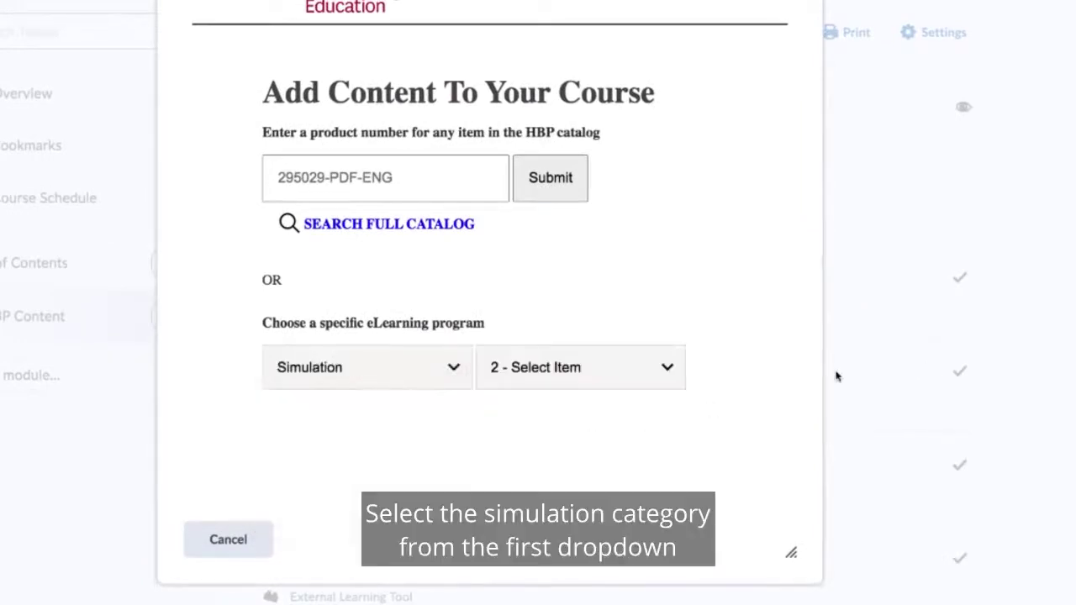
{"action": "left_click", "coordinate": [667, 371]}
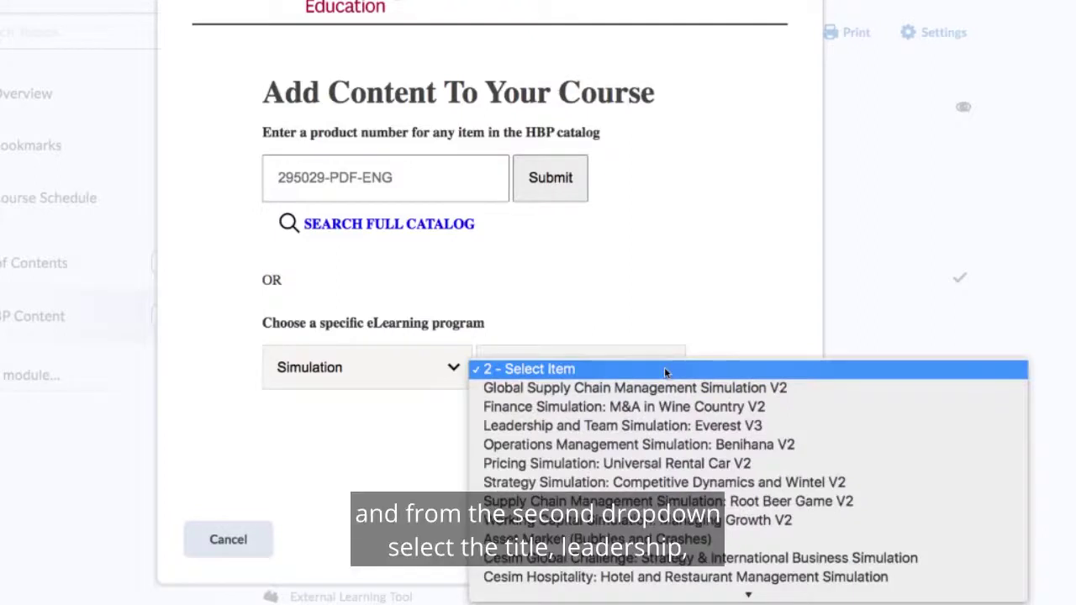
{"action": "left_click", "coordinate": [665, 425]}
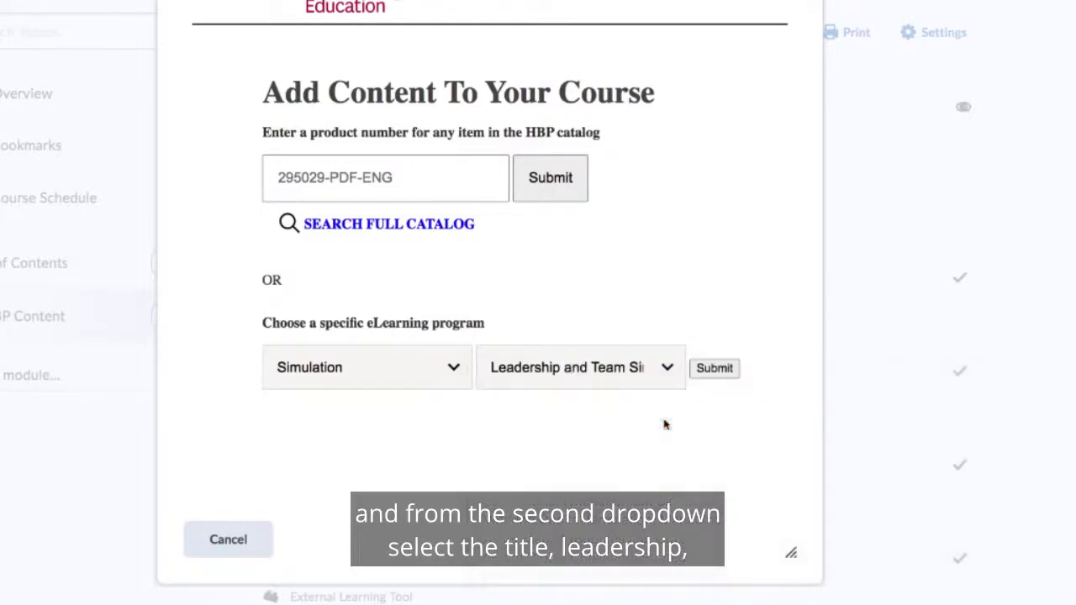
{"action": "left_click", "coordinate": [726, 374]}
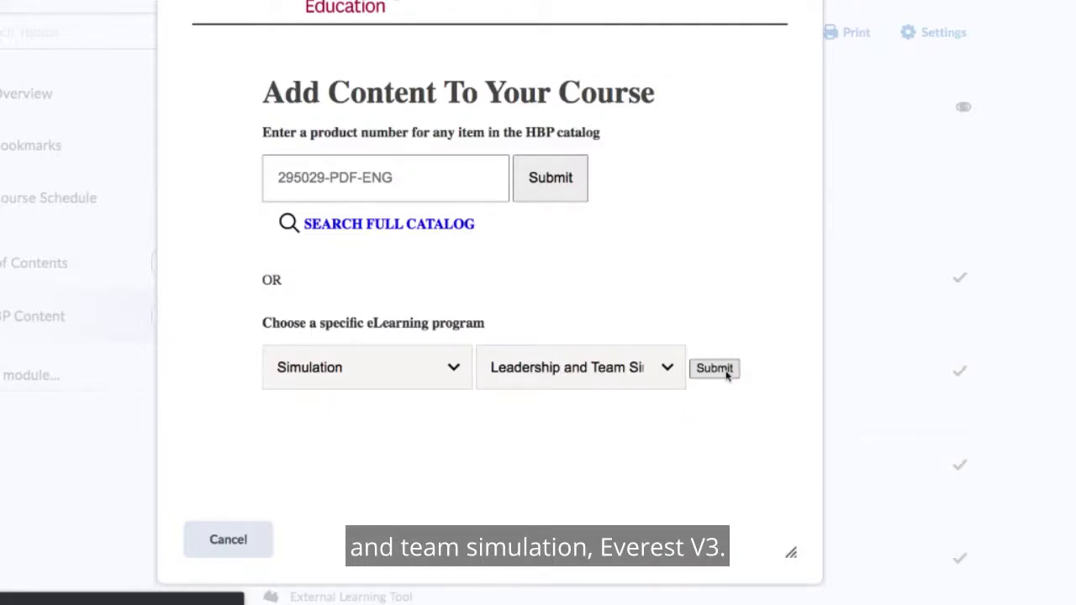
Open the Leadership and Team Simulation: Everest V3 topic in the HBP Content module
{"action": "scroll", "coordinate": [975, 454], "scroll_direction": "down", "scroll_amount": 5}
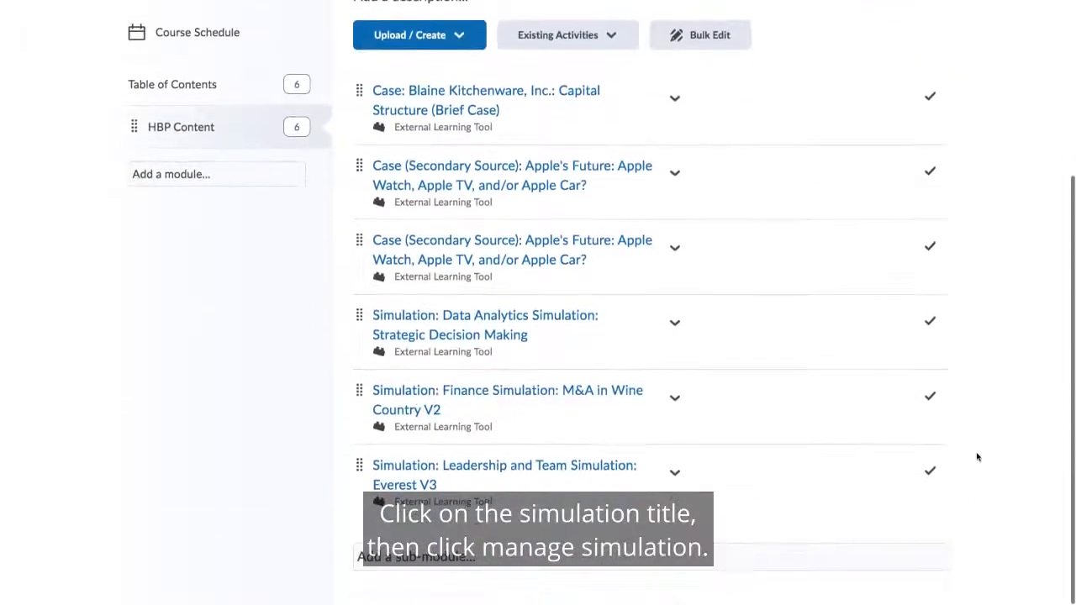
{"action": "left_click", "coordinate": [509, 473]}
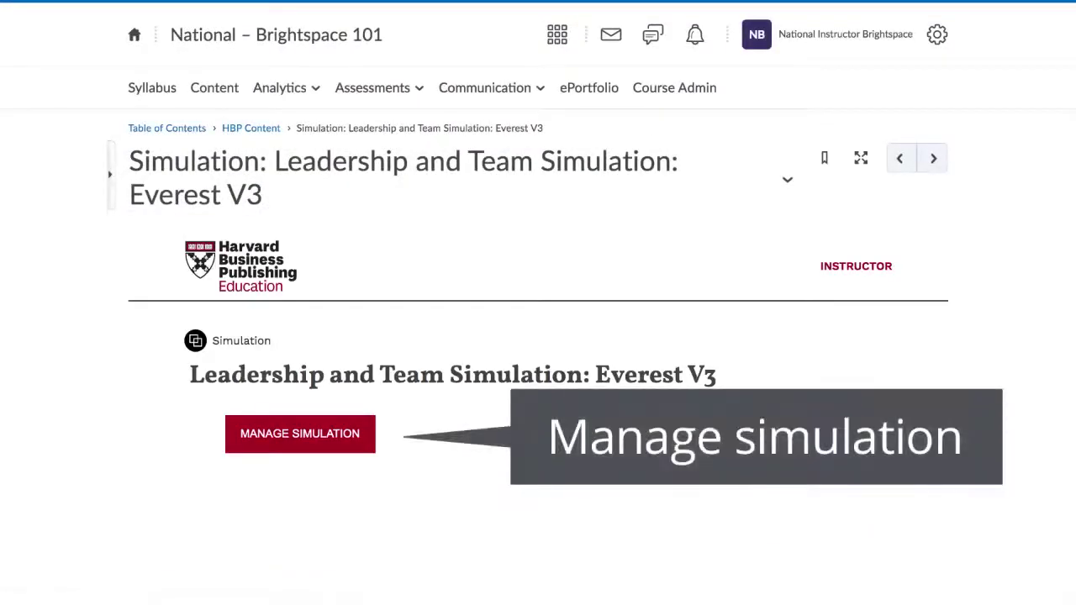
Open the management site of Leadership and Team Simulation: Everest V3 and go to its Manage Users page
{"action": "left_click", "coordinate": [358, 445]}
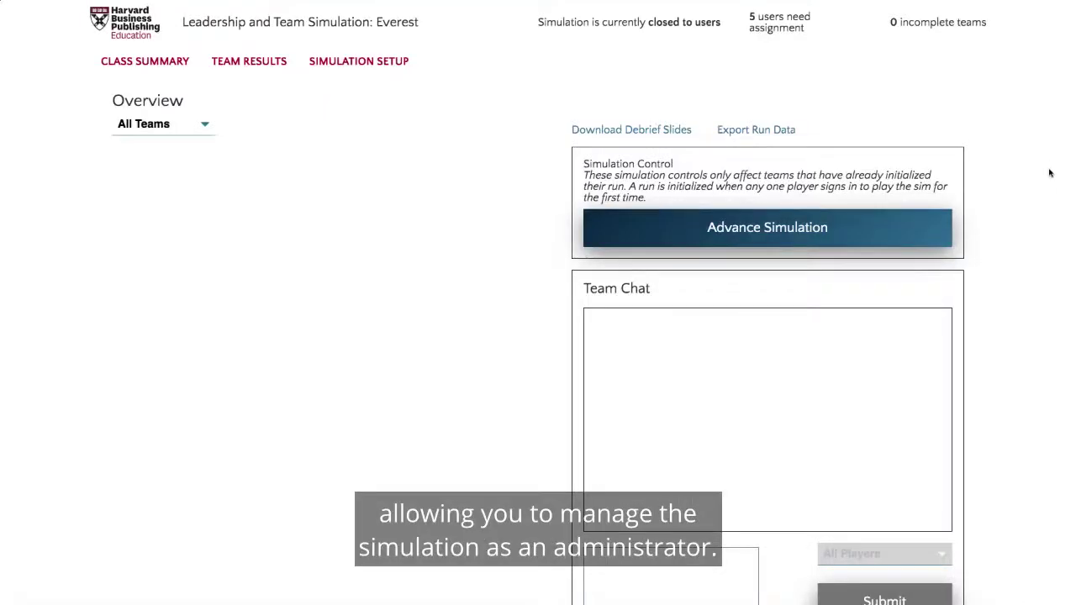
{"action": "left_click_drag", "start_coordinate": [173, 262], "coordinate": [931, 249]}
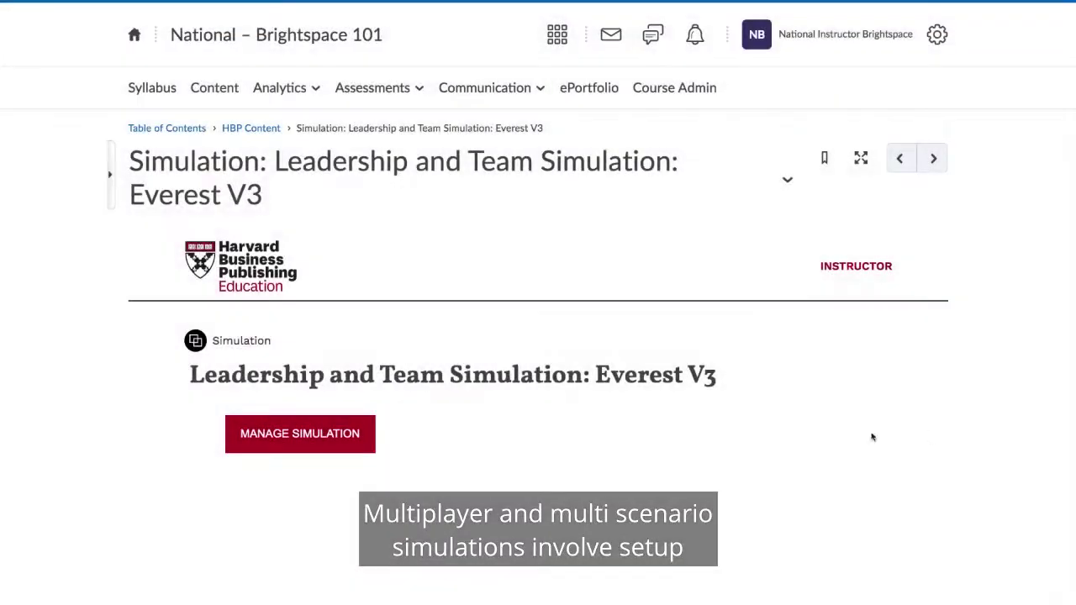
{"action": "left_click", "coordinate": [358, 445]}
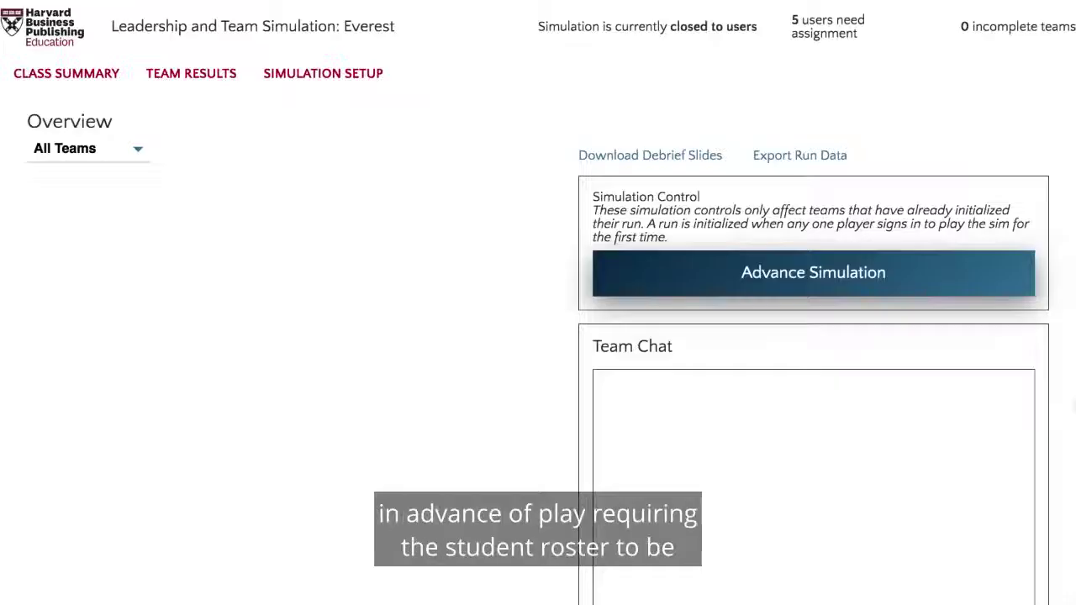
{"action": "left_click", "coordinate": [305, 73]}
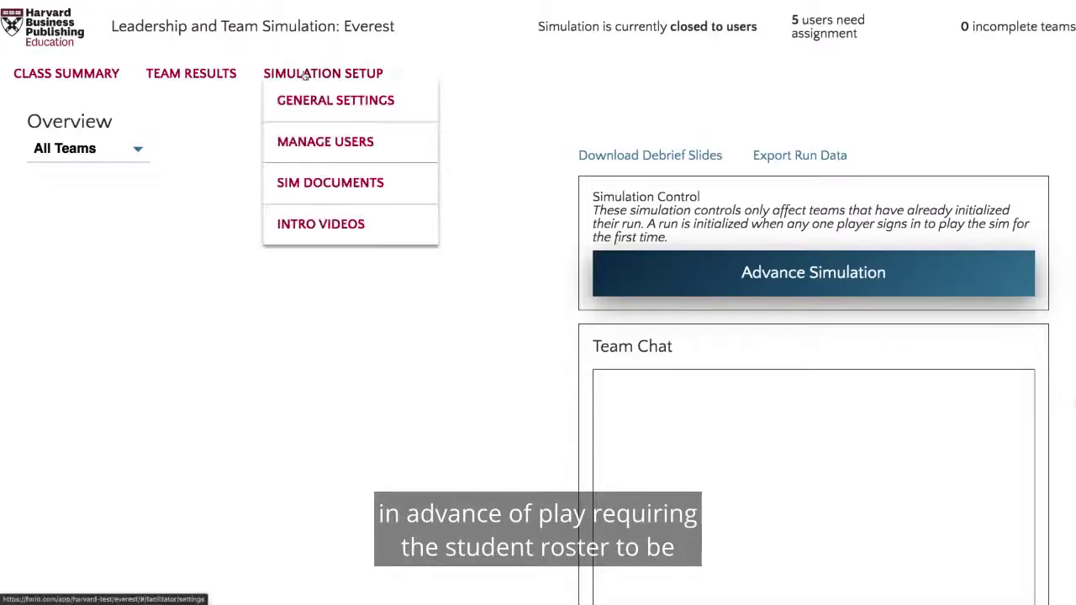
{"action": "left_click", "coordinate": [309, 139]}
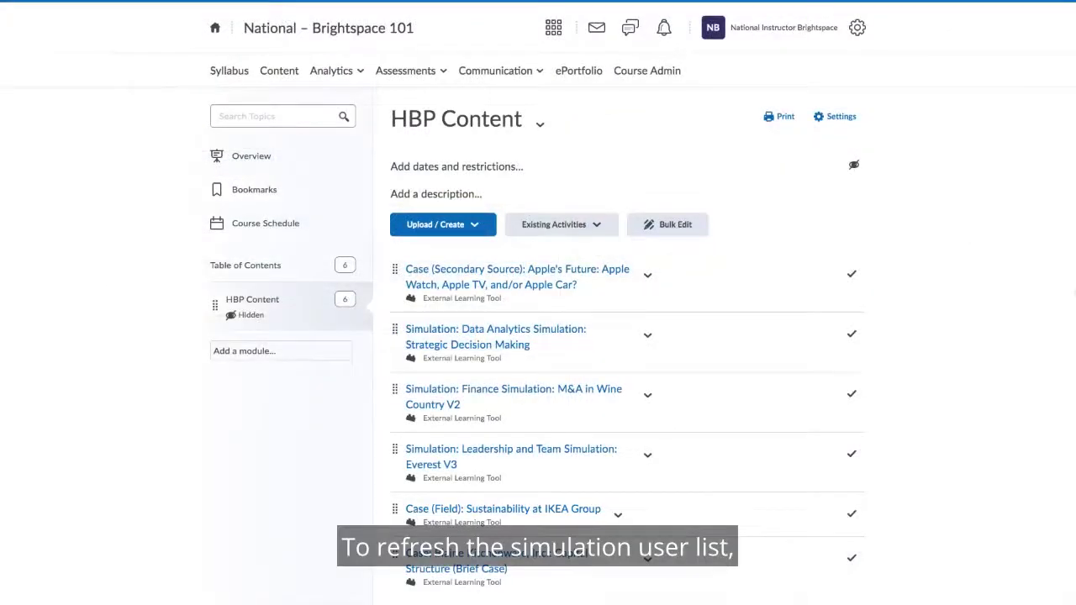
Open the HBP-Roster-Reload-Test tool from the existing activities of the HBP Content module
{"action": "left_click", "coordinate": [561, 224]}
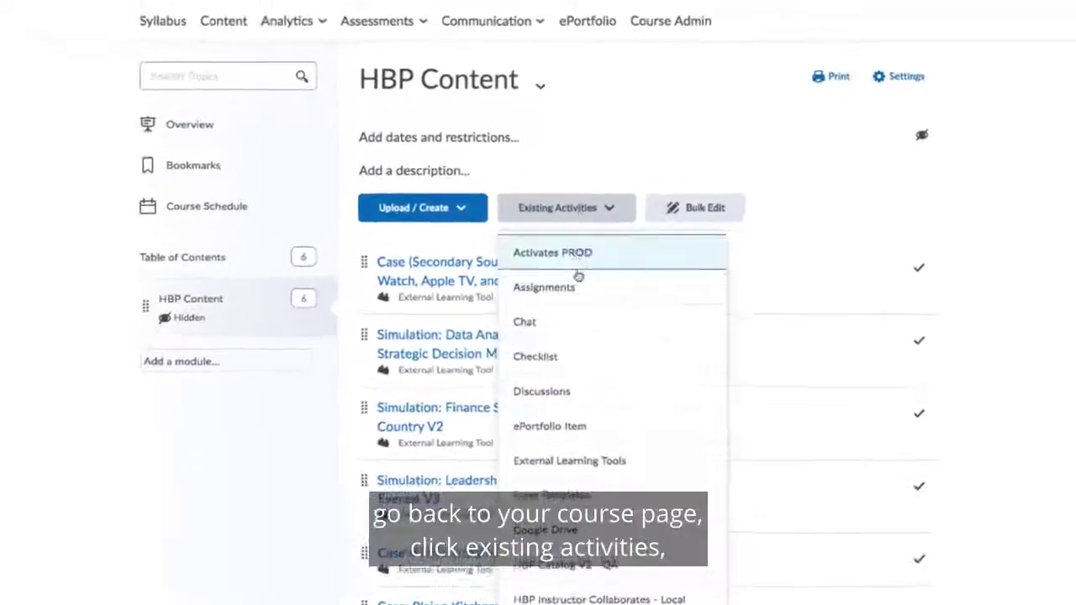
{"action": "scroll", "coordinate": [581, 346], "scroll_direction": "down", "scroll_amount": 5}
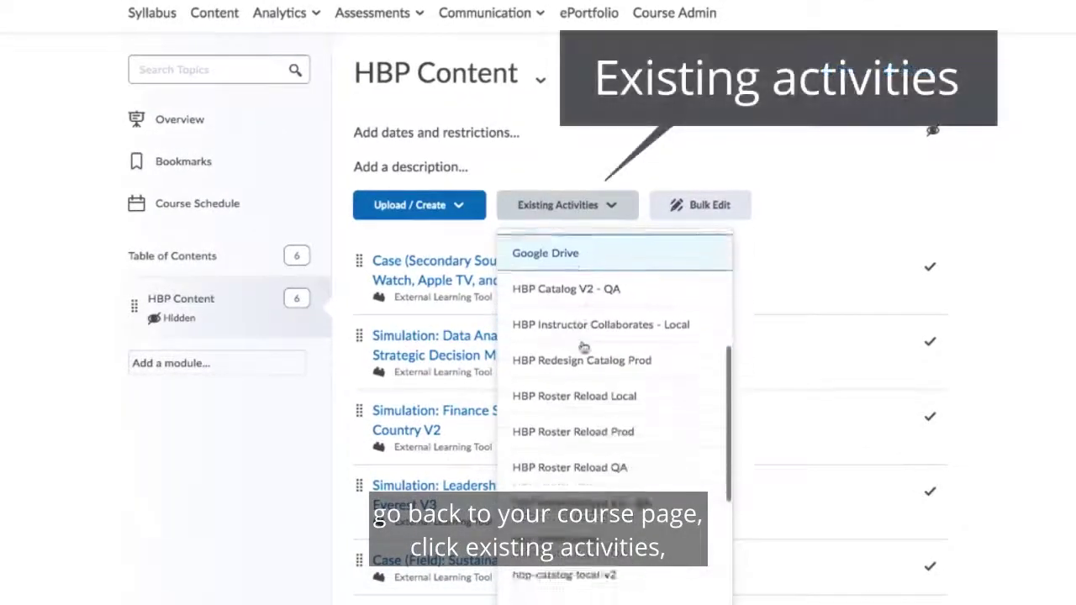
{"action": "scroll", "coordinate": [584, 346], "scroll_direction": "down", "scroll_amount": 5}
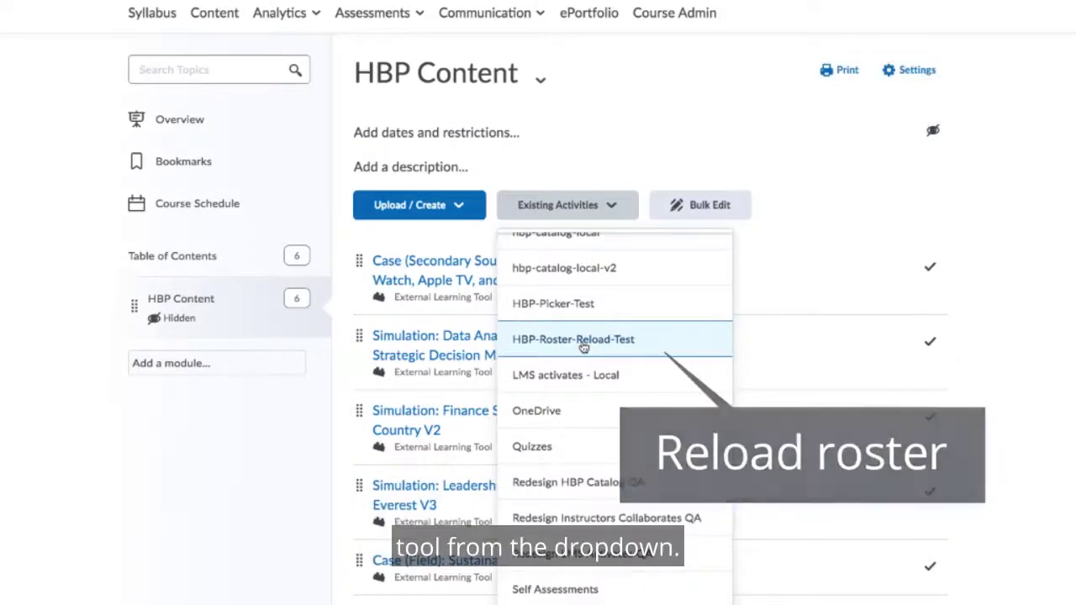
{"action": "left_click", "coordinate": [584, 346]}
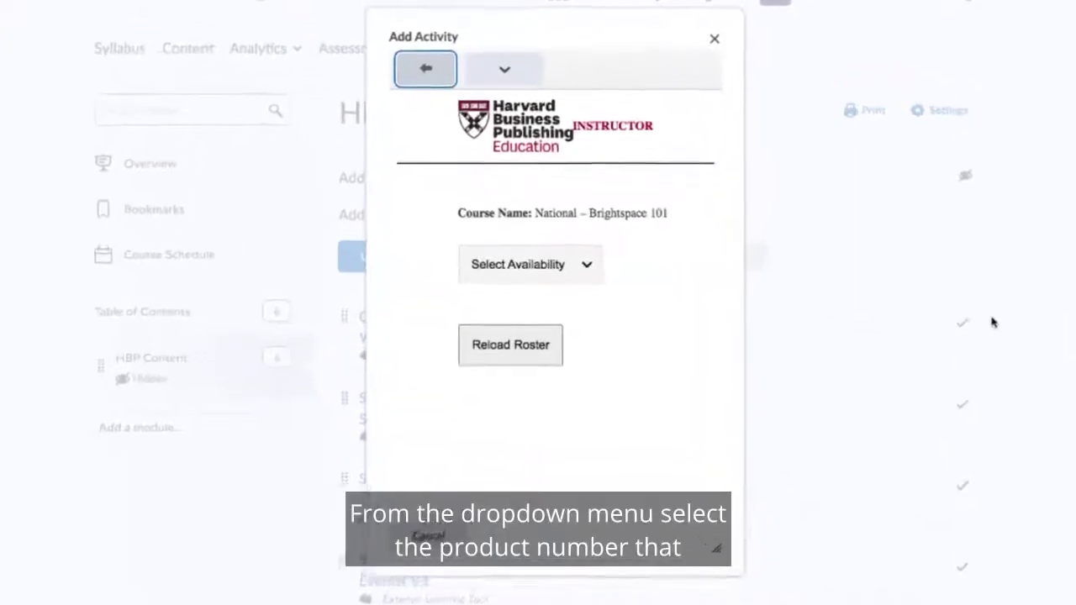
Reload the simulation roster for product number 8867-HTM-ENG and close the Add Activity dialog
{"action": "left_click", "coordinate": [587, 265]}
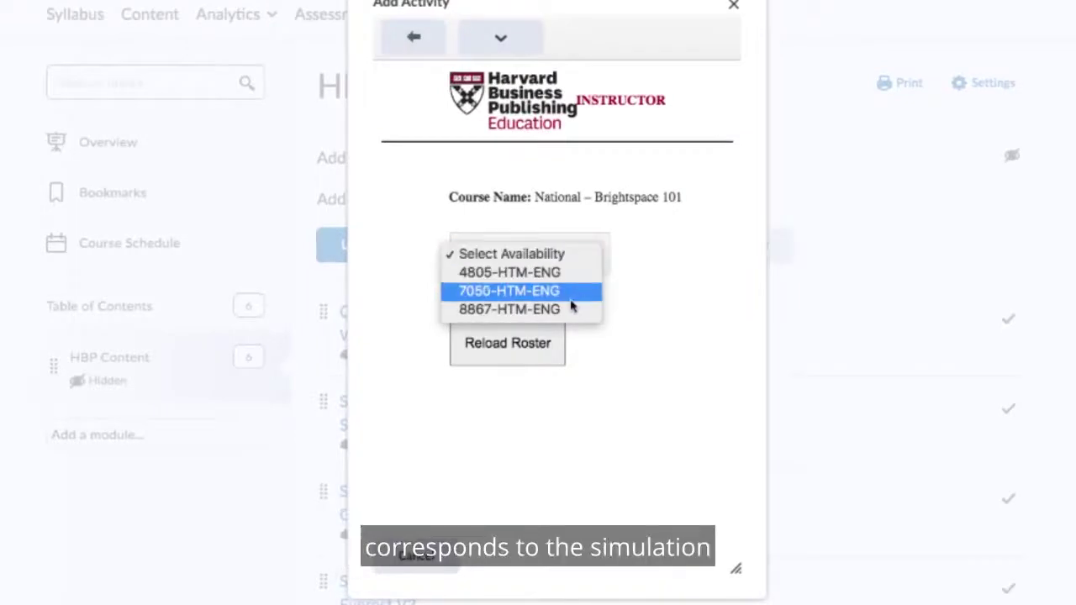
{"action": "left_click", "coordinate": [569, 311]}
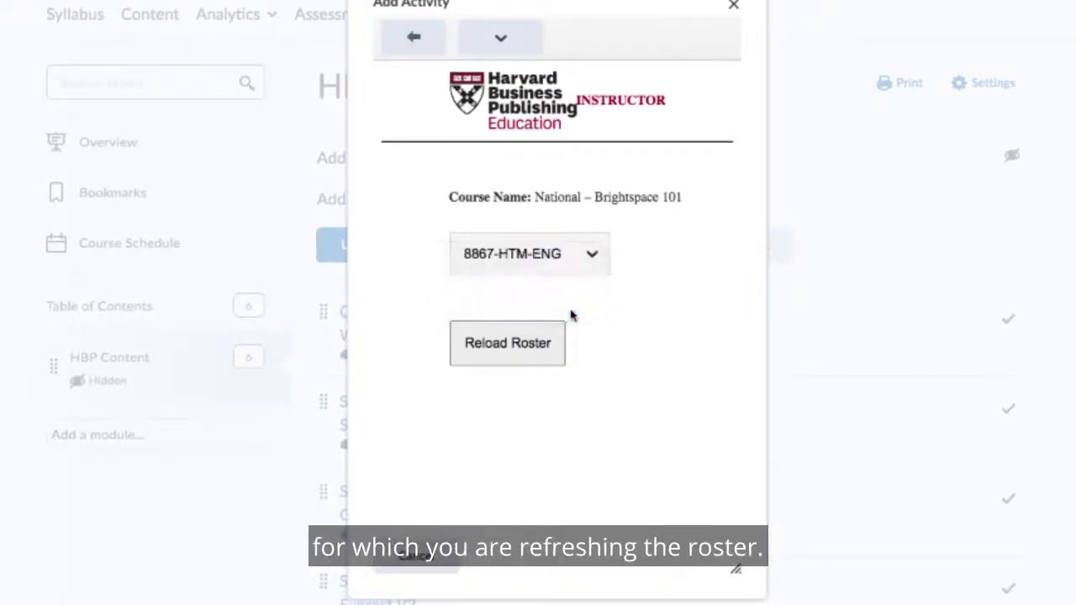
{"action": "left_click", "coordinate": [505, 355]}
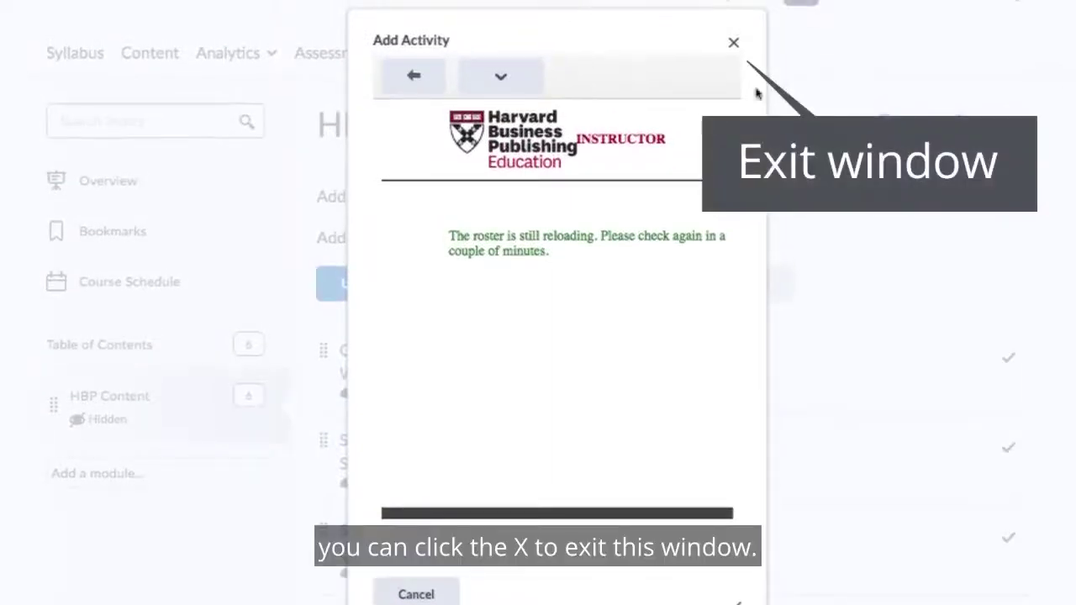
{"action": "left_click", "coordinate": [734, 43]}
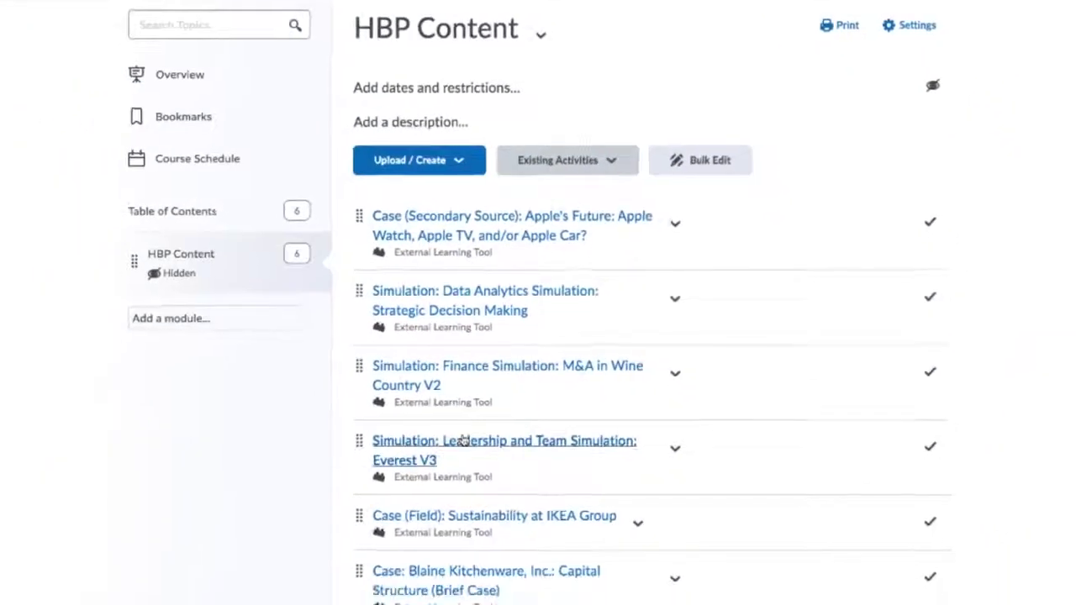
Reopen the Leadership and Team Simulation: Everest V3 topic and launch its simulation management site
{"action": "left_click", "coordinate": [472, 441]}
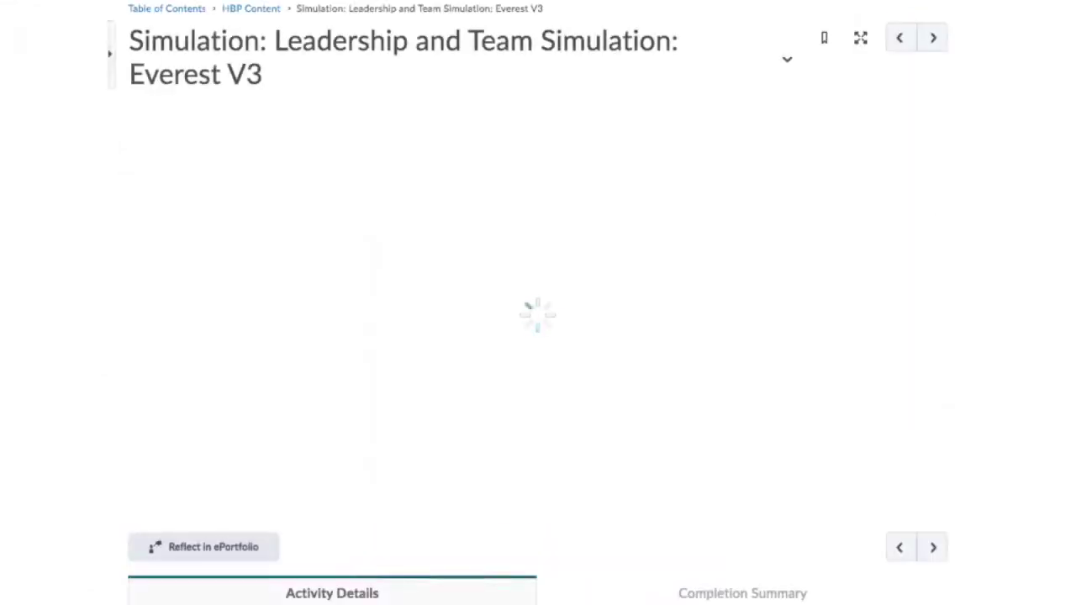
{"action": "left_click", "coordinate": [345, 320]}
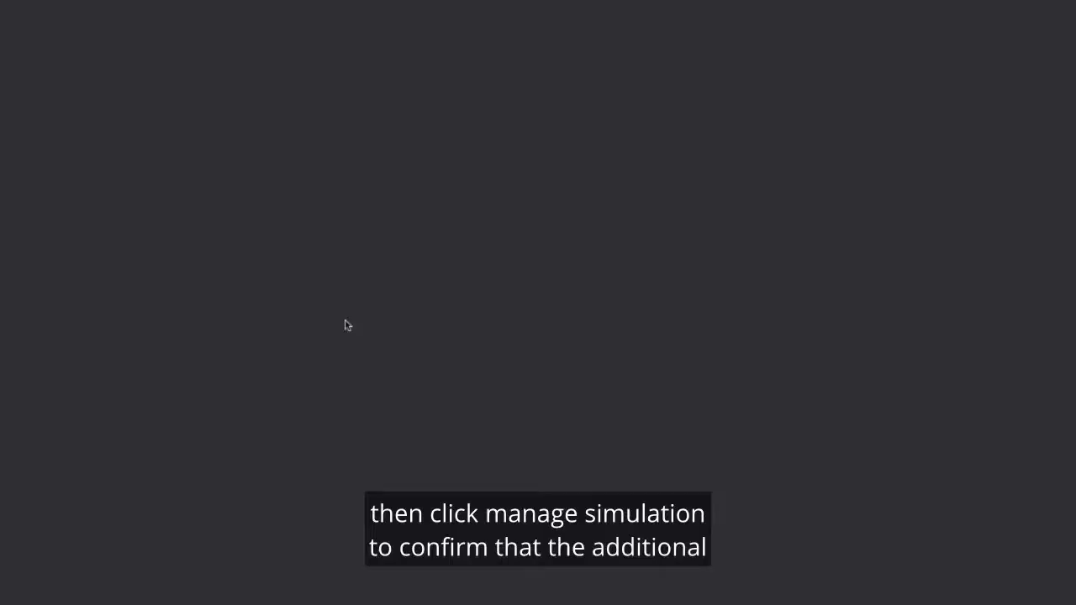